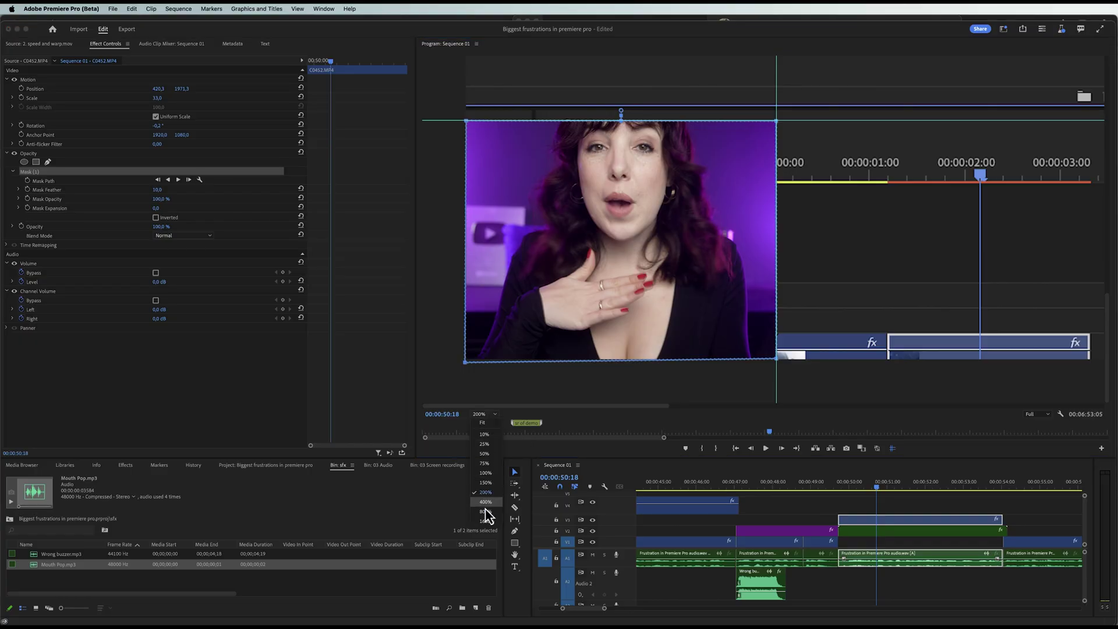
Pull the mask's bottom handle slightly lower in the Program monitor at 400% zoom
drag(790, 320, 791, 325)
drag(1107, 364, 1106, 312)
drag(571, 406, 512, 406)
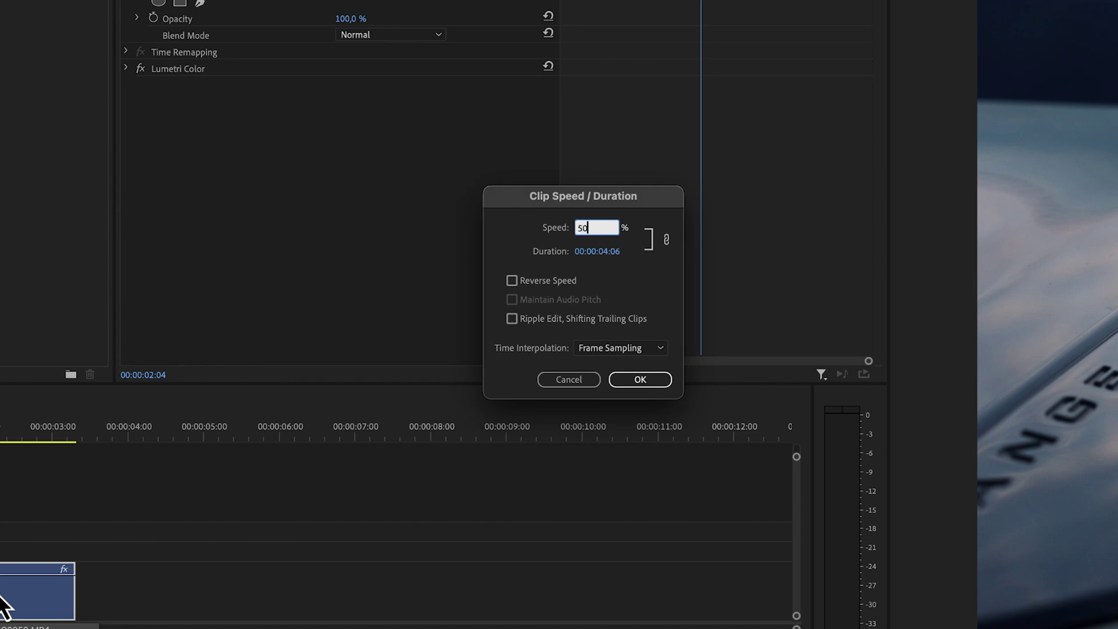
Apply 50% speed and add Warp Stabilizer, triggering the speed-and-stabilizer conflict error
key(Return)
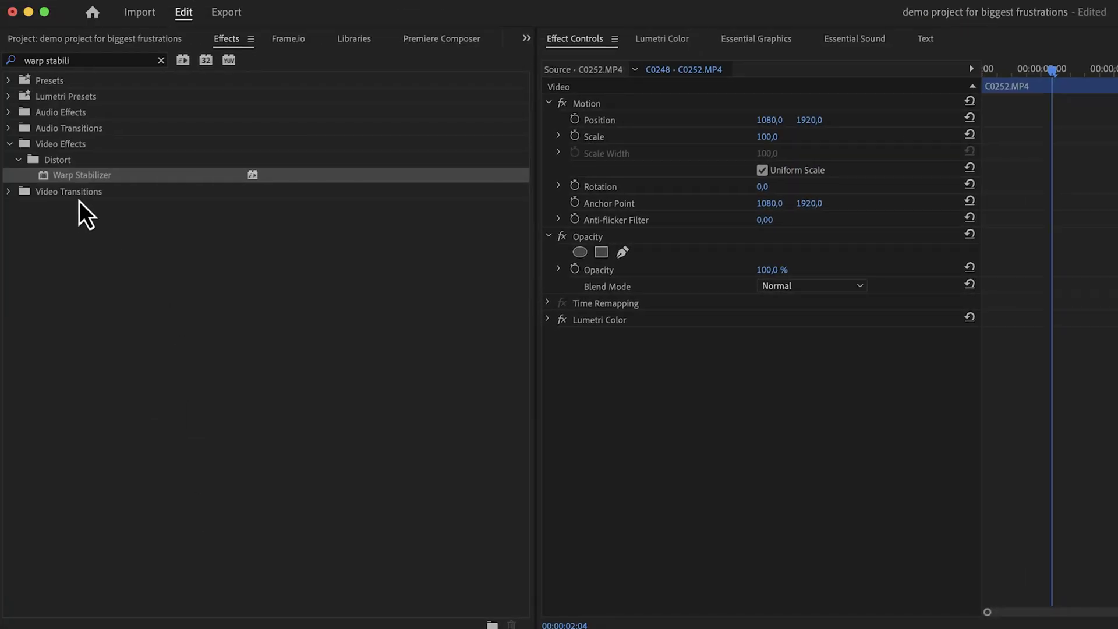
drag(82, 186, 589, 277)
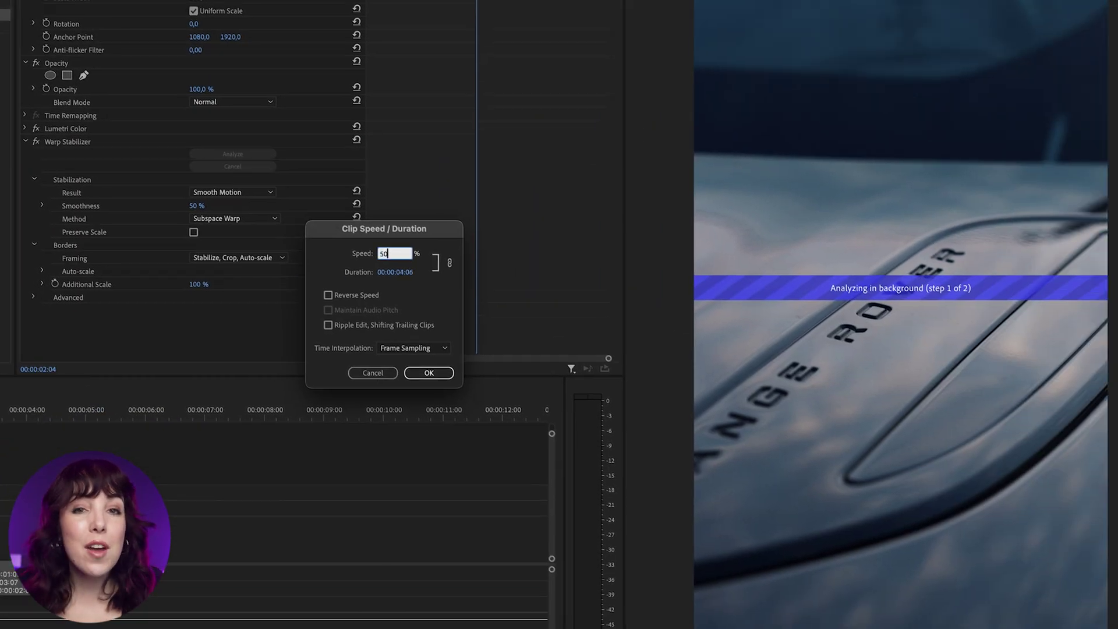
key(Return)
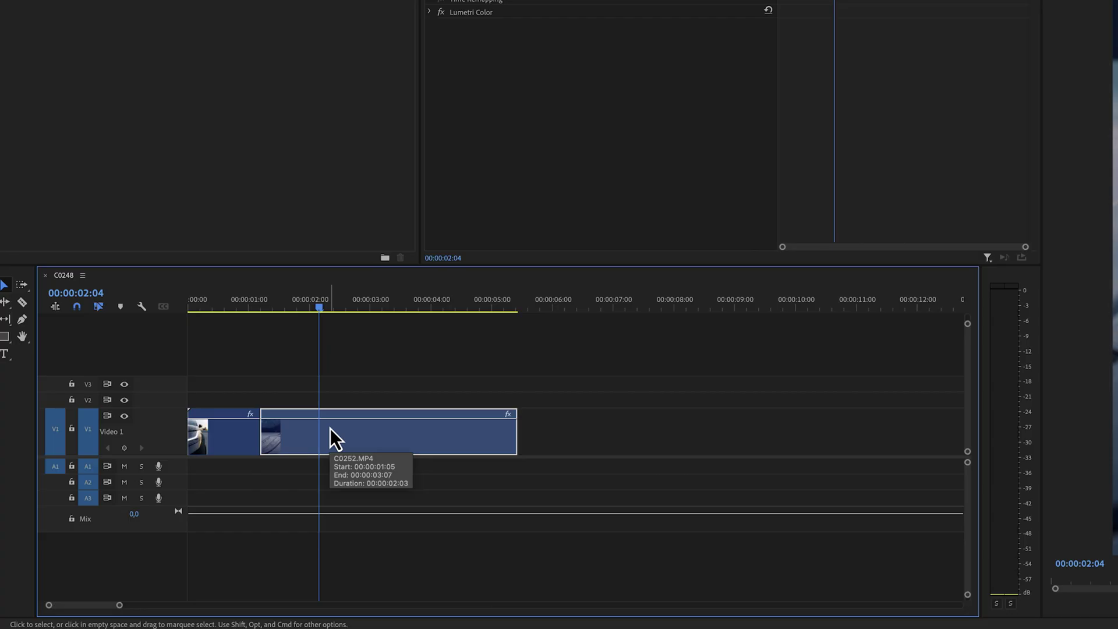
Nest the sped-up clip under the default name Nested Sequence 01 and apply Warp Stabilizer to it
right_click(330, 429)
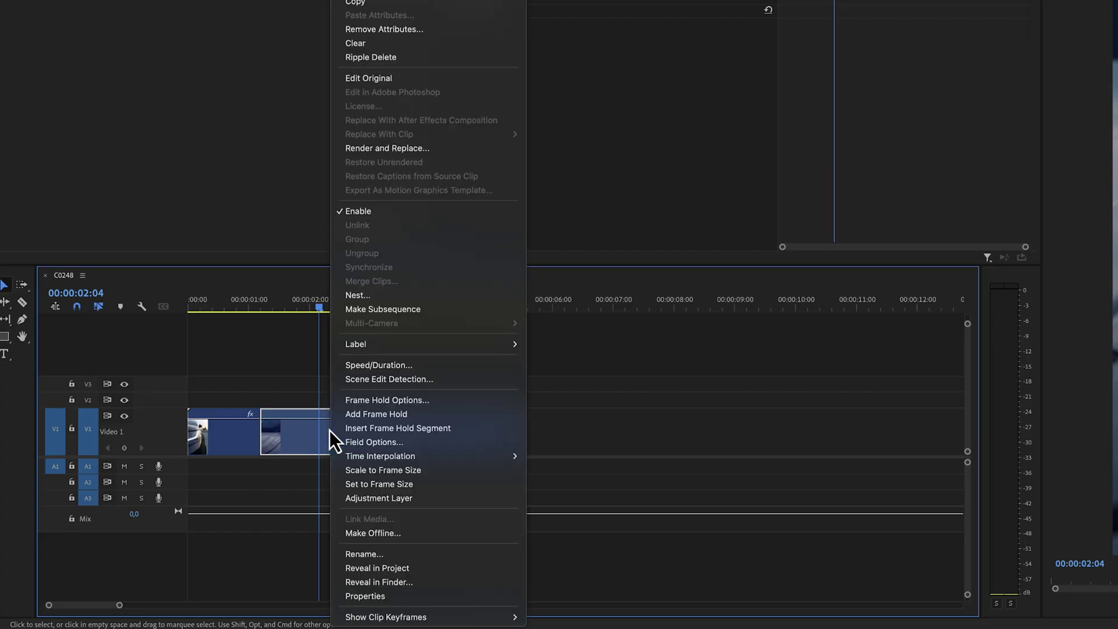
click(365, 292)
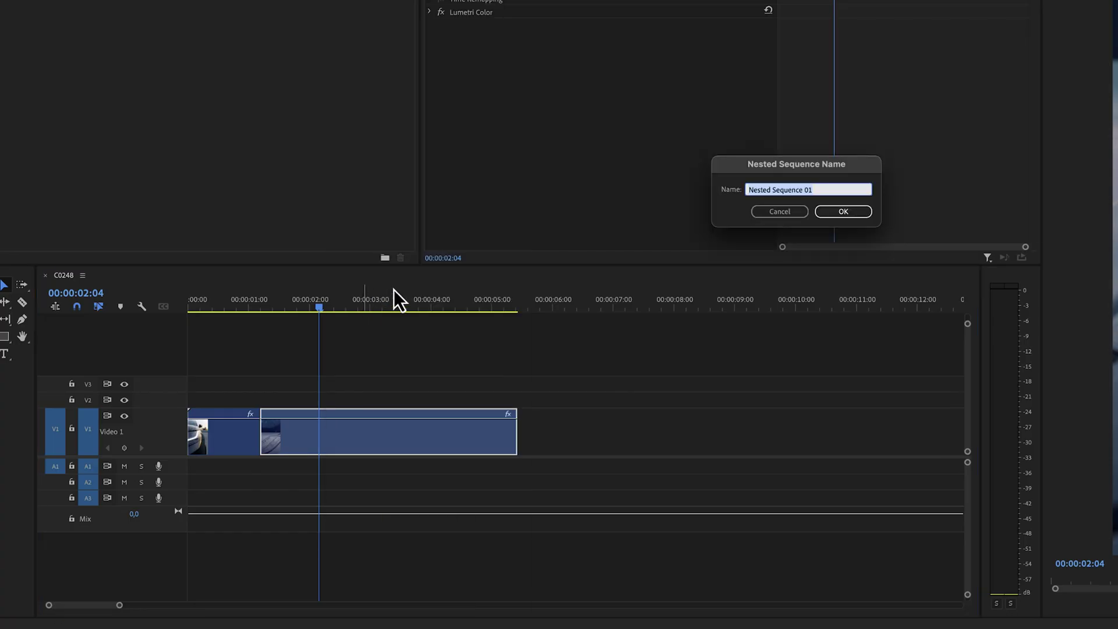
click(863, 213)
drag(55, 98, 357, 138)
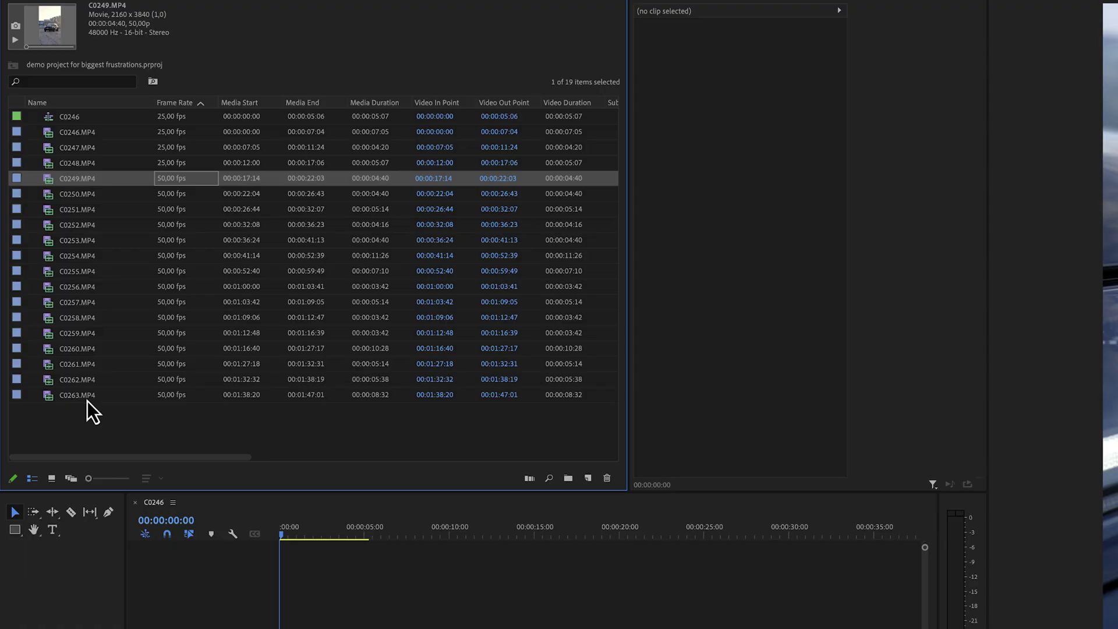
Interpret clips C0249 through C0263 at an assumed frame rate of 25 fps
shift+click(87, 400)
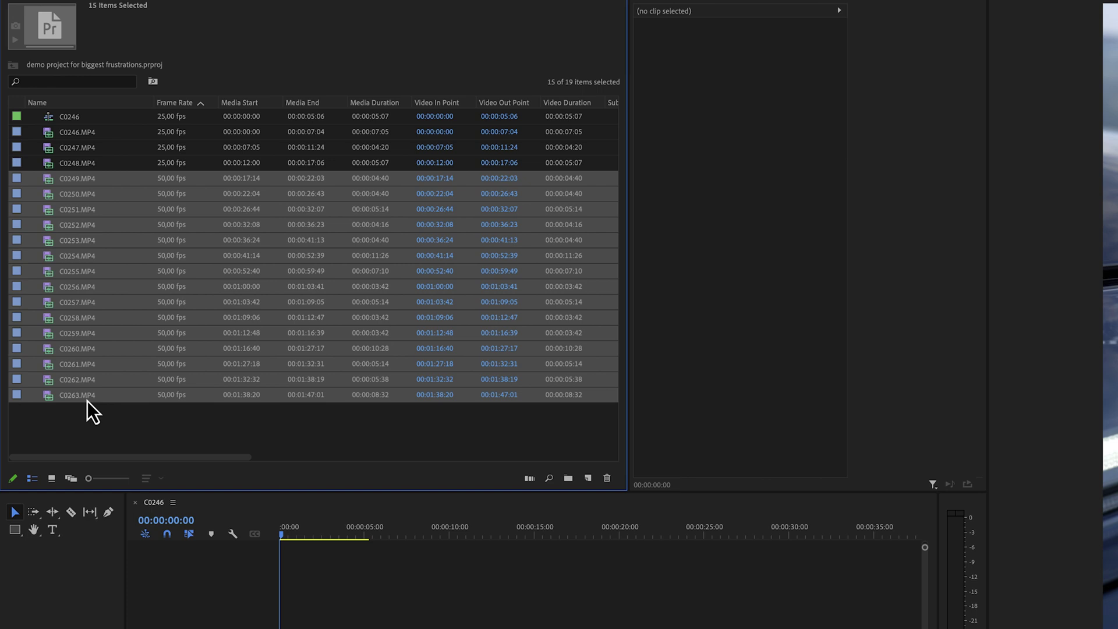
right_click(87, 401)
mouse_move(237, 275)
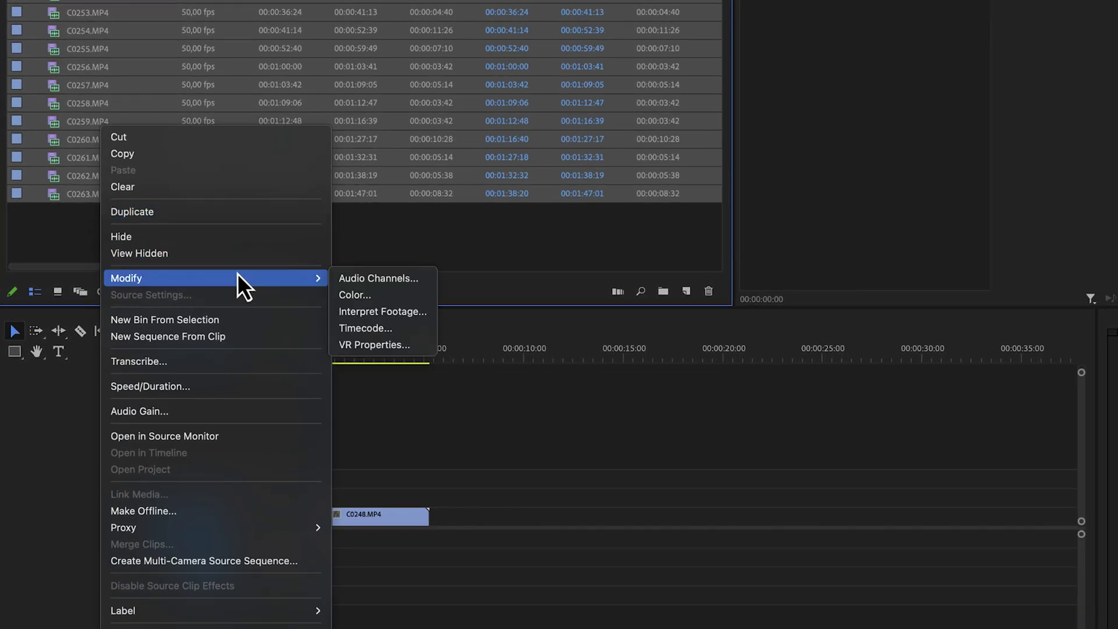
click(394, 313)
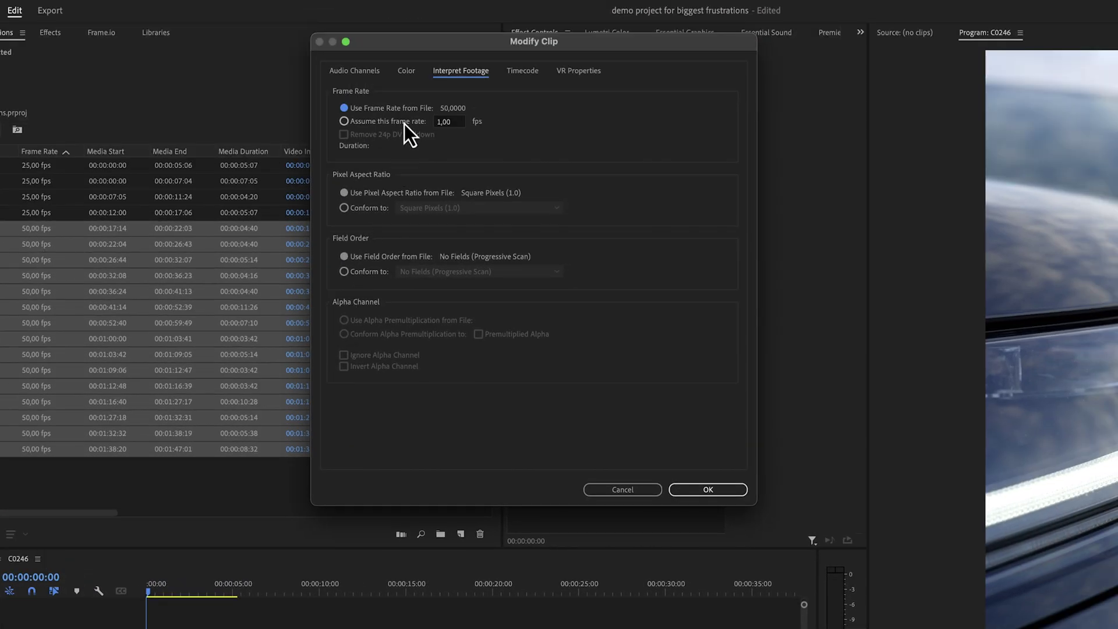
click(404, 123)
click(696, 490)
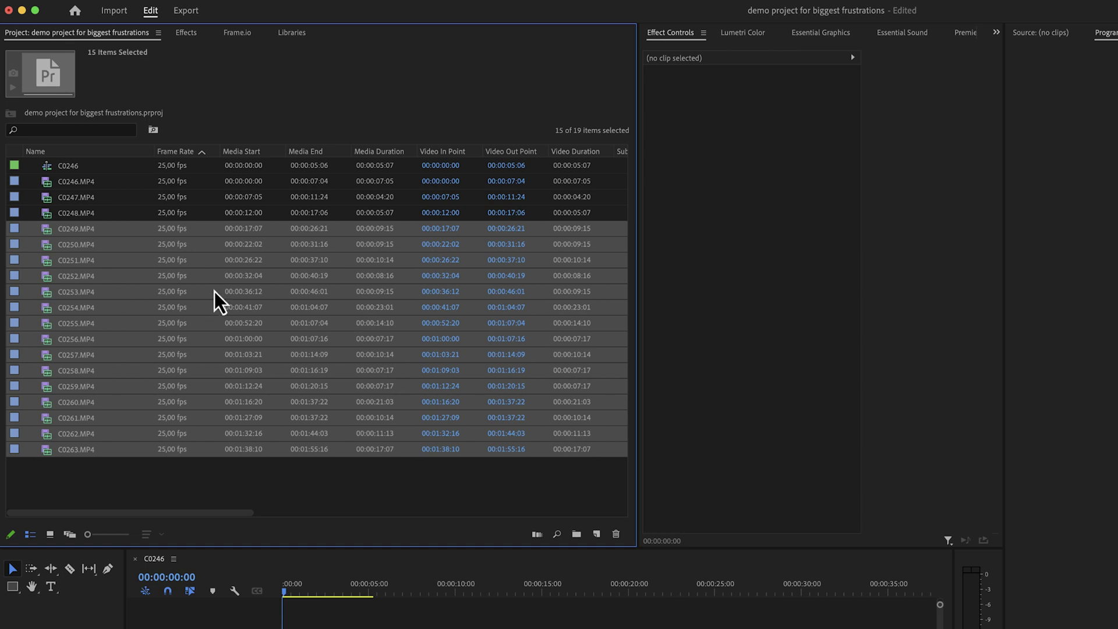
Place C0252.MP4 on the timeline right after C0248.MP4 and select it
click(90, 275)
drag(62, 280, 380, 628)
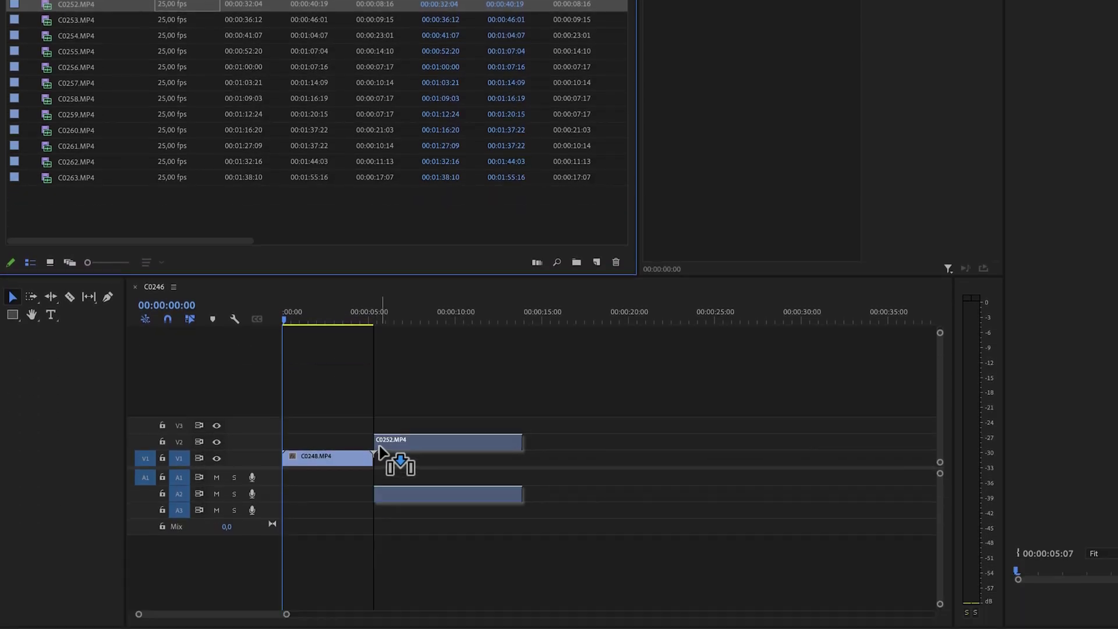
drag(377, 460, 381, 452)
click(387, 460)
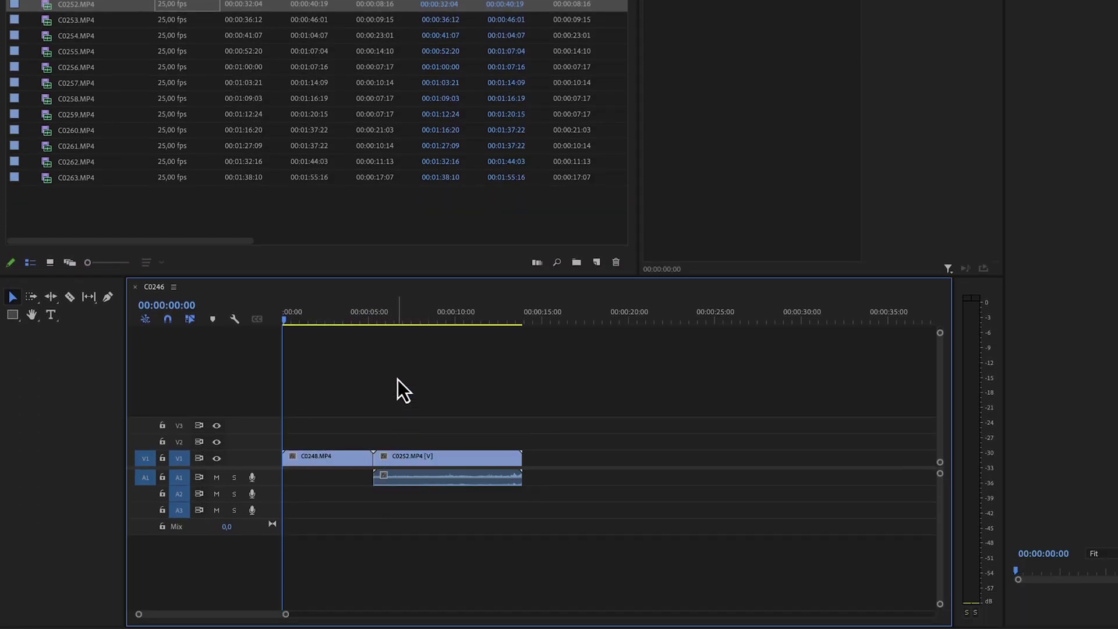
click(424, 319)
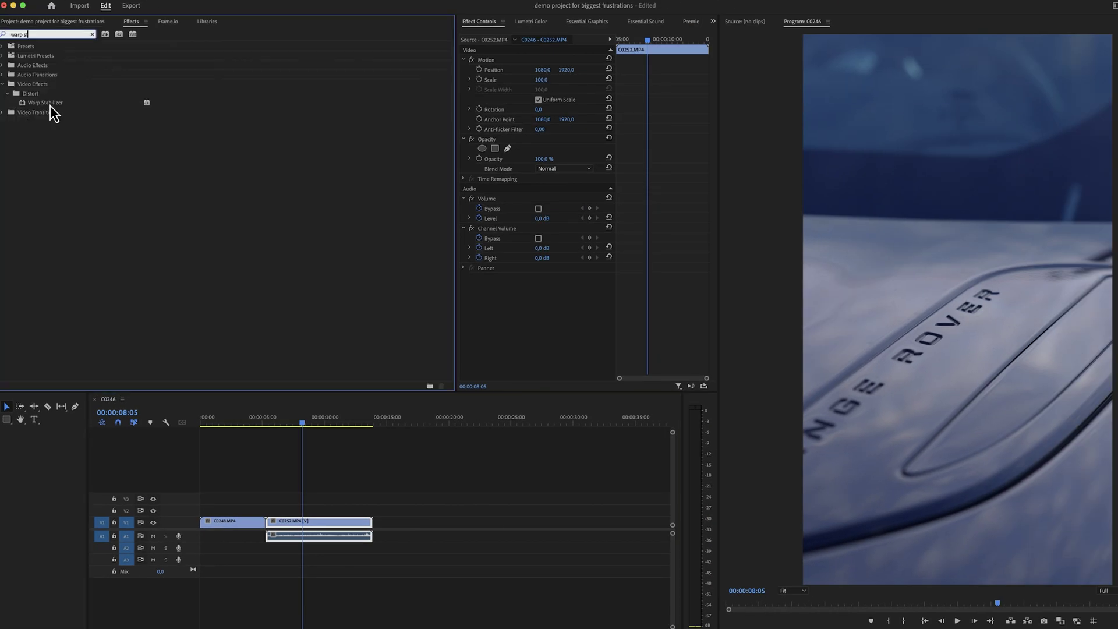
Drop Warp Stabilizer onto clip C0252 to start its stabilization analysis
drag(545, 196, 546, 195)
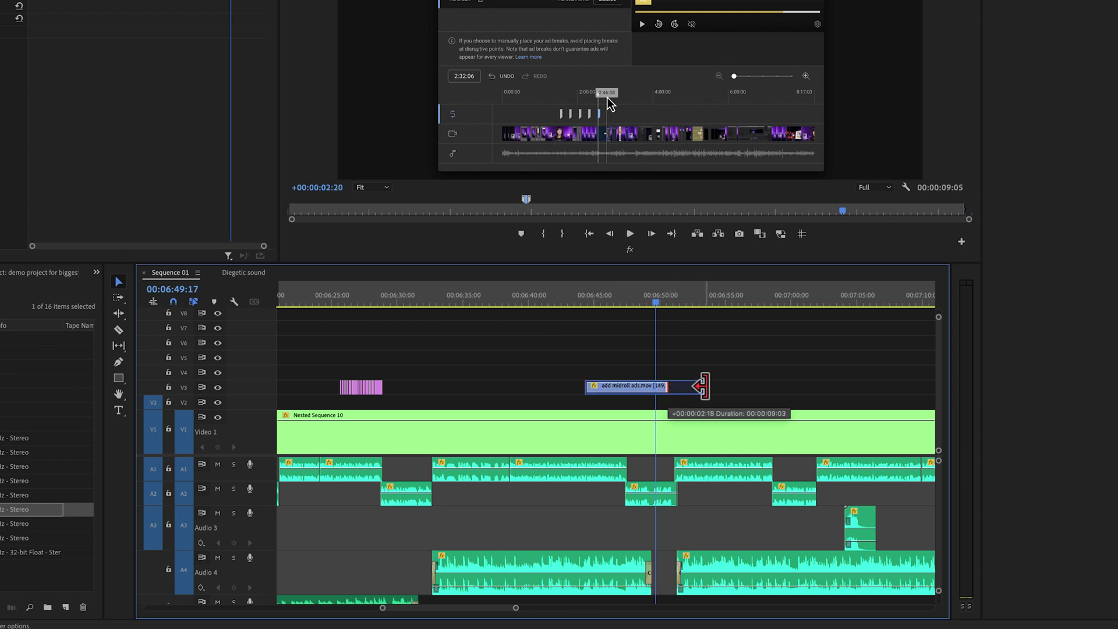
Trim the end of add midroll ads.mov and turn off Pin to Clip in Effect Controls
drag(703, 386, 706, 387)
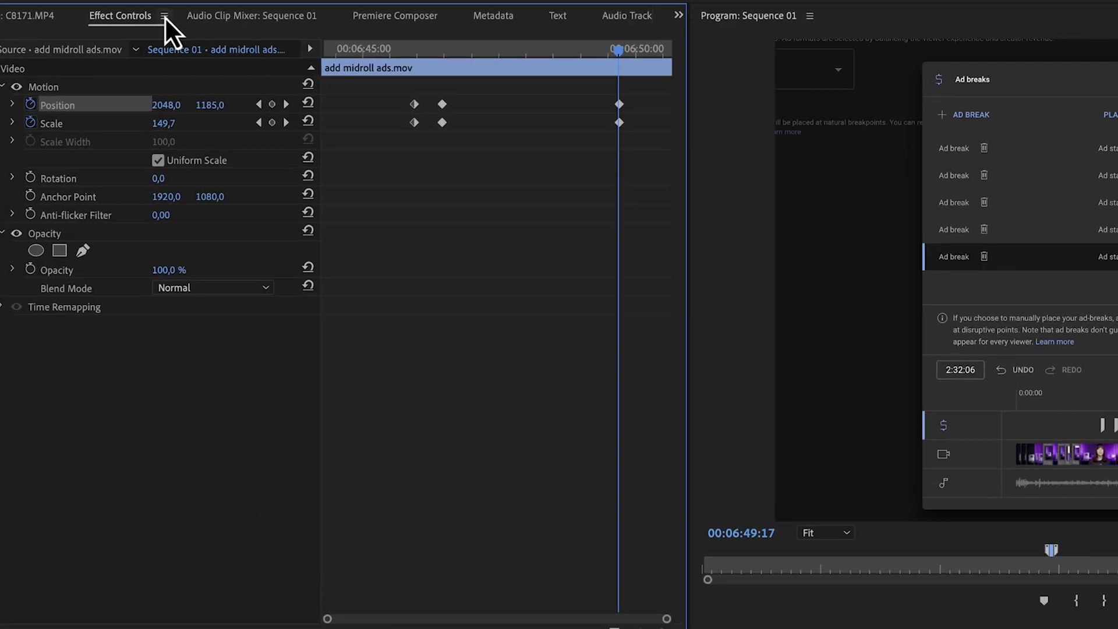
click(164, 17)
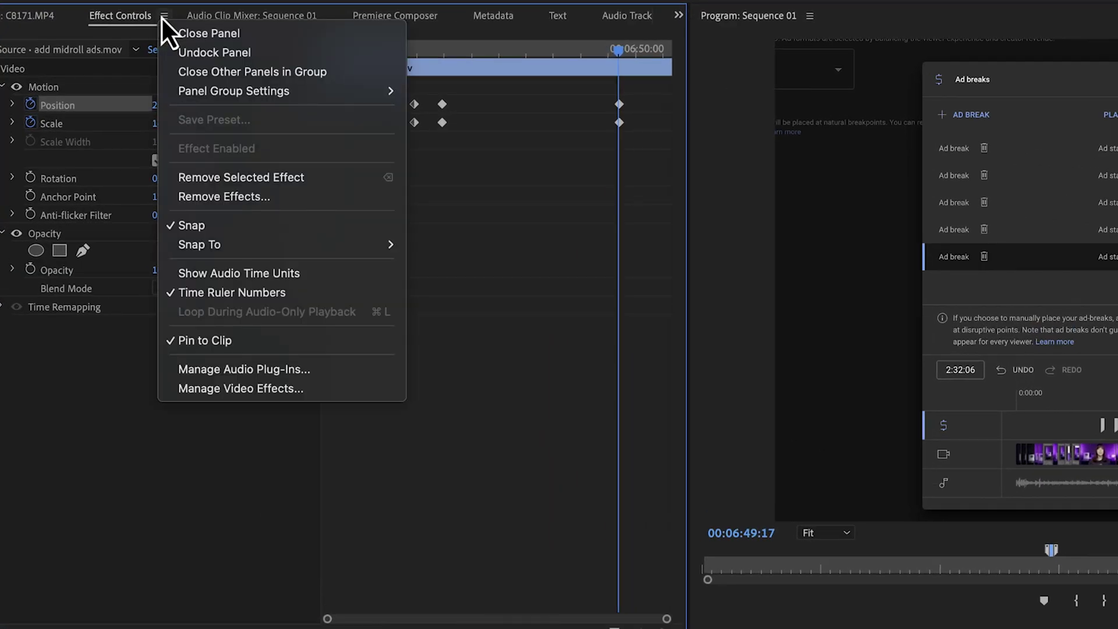
click(229, 340)
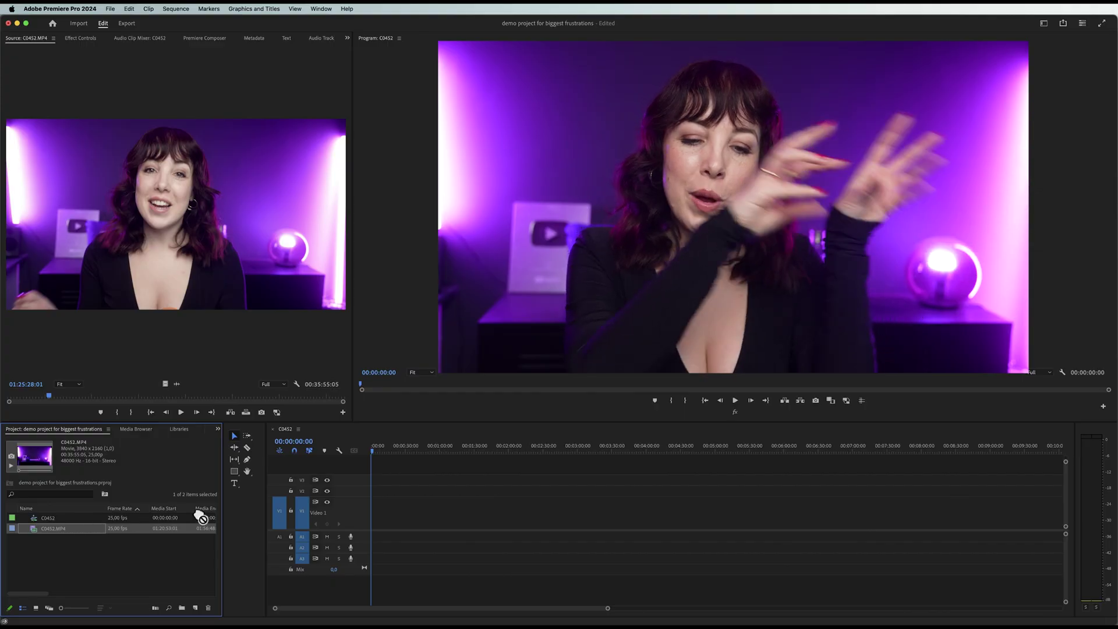
Enable A1 source patching and add C0452.MP4 to the timeline with its audio
drag(199, 512, 366, 519)
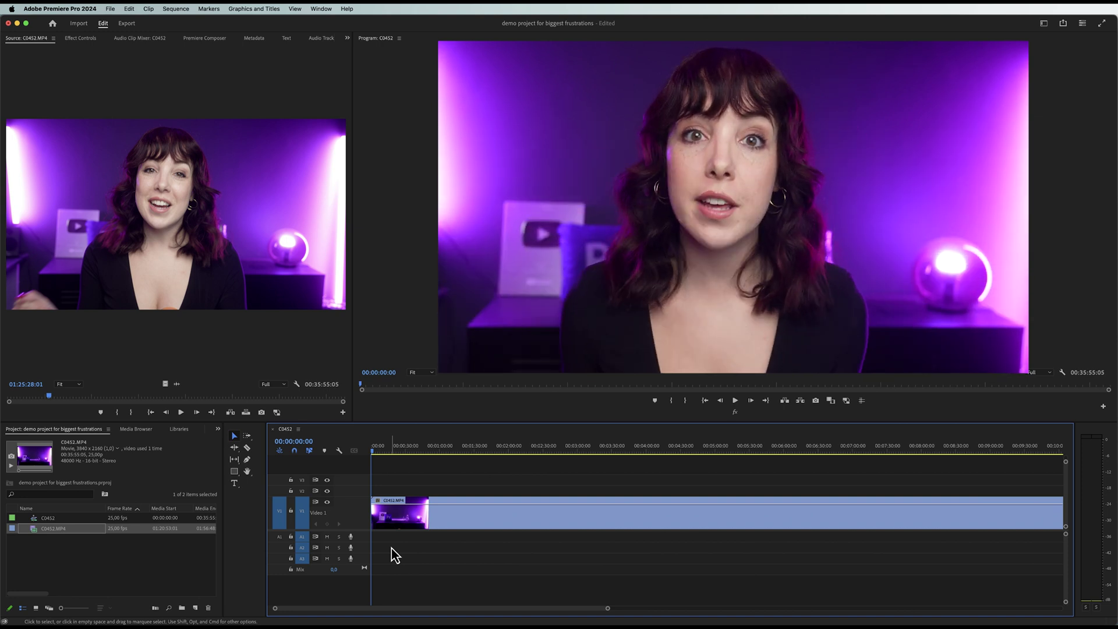
click(181, 412)
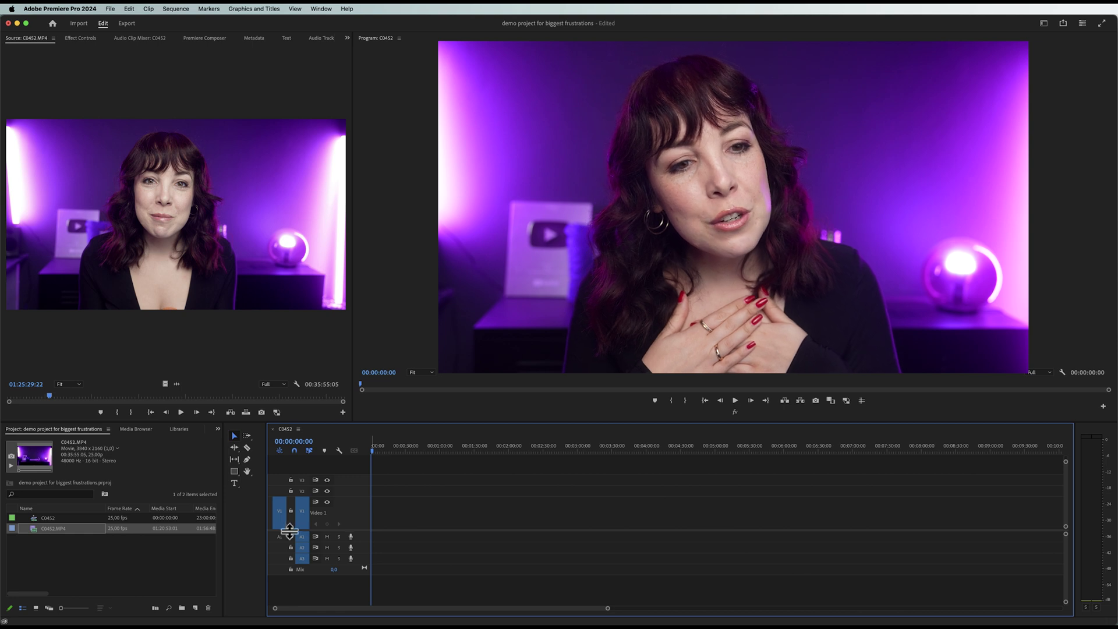
click(279, 536)
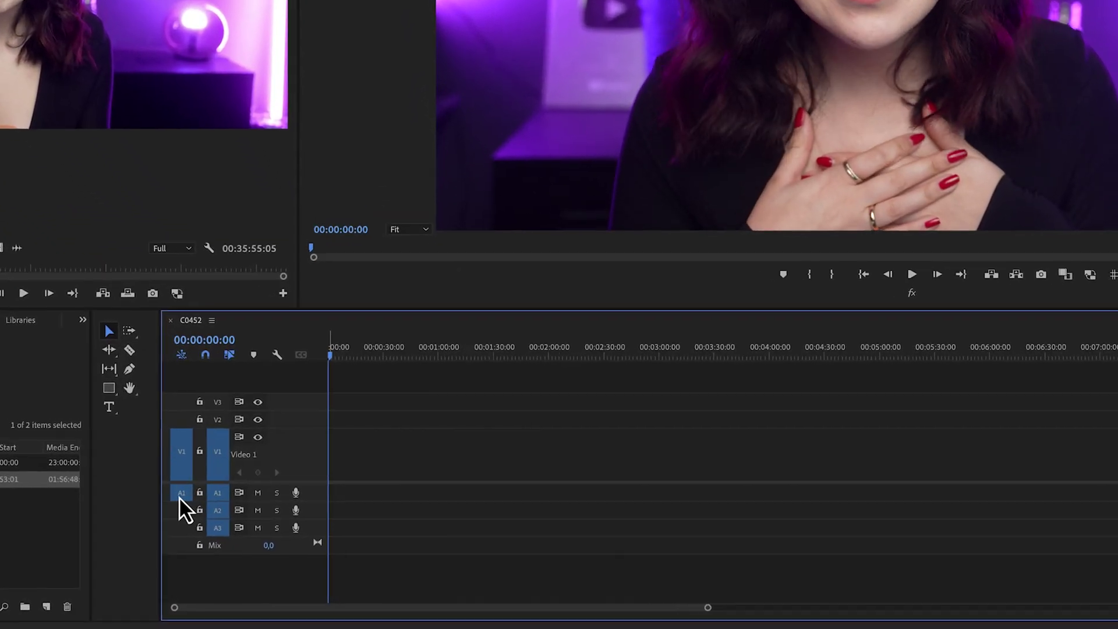
drag(58, 478, 348, 484)
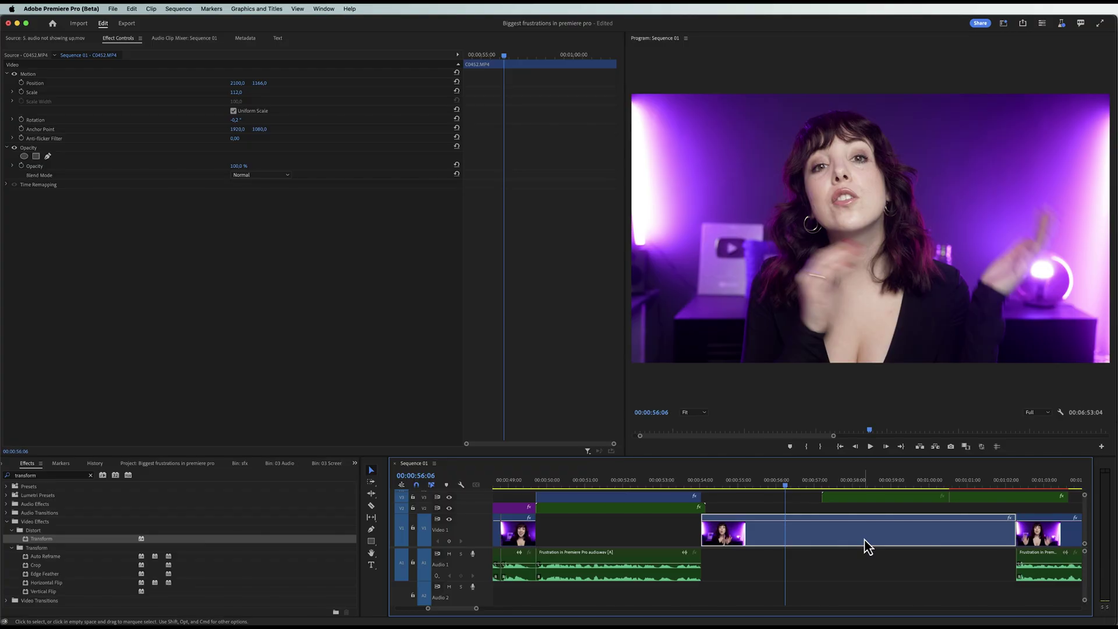
Place C0452.MP4's audio on A1 beneath its video and link the two with Cmd+L
double_click(868, 548)
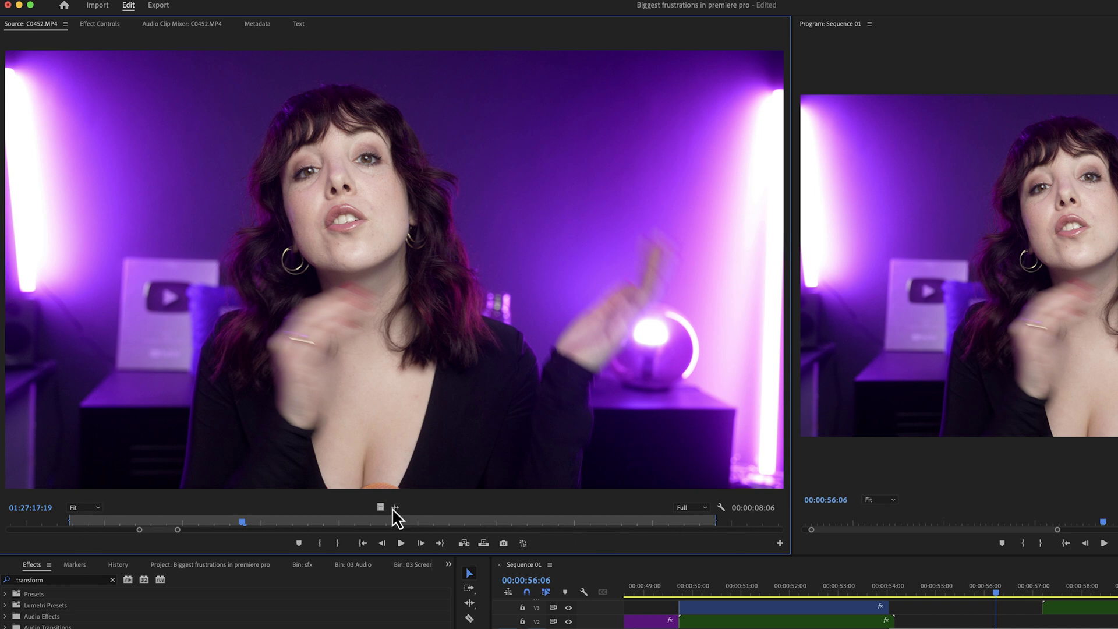
drag(395, 508, 870, 628)
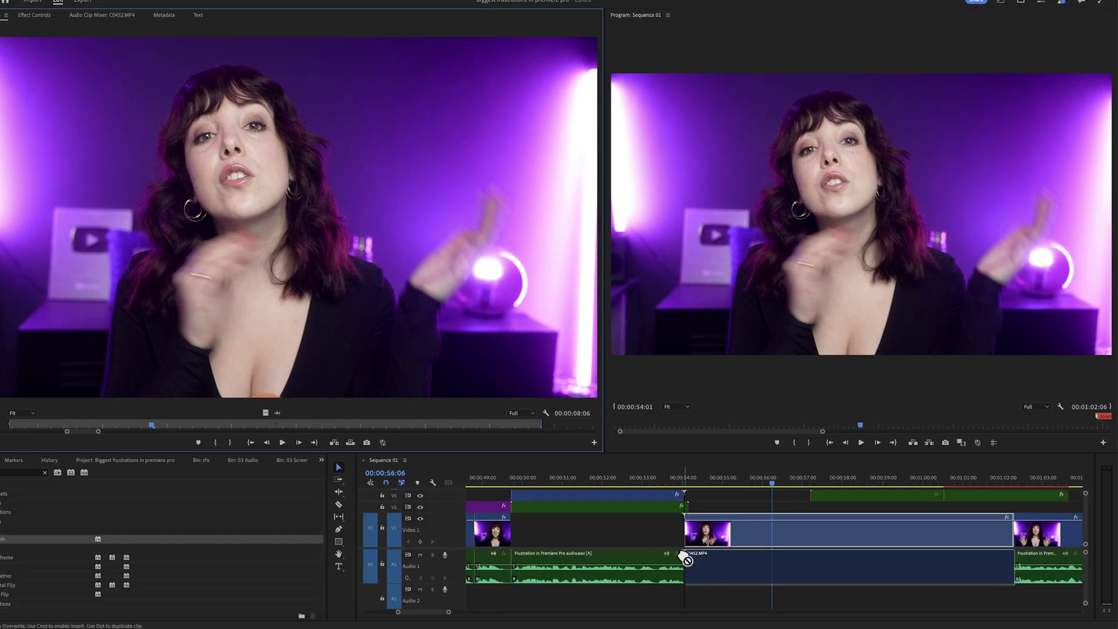
drag(687, 559, 707, 557)
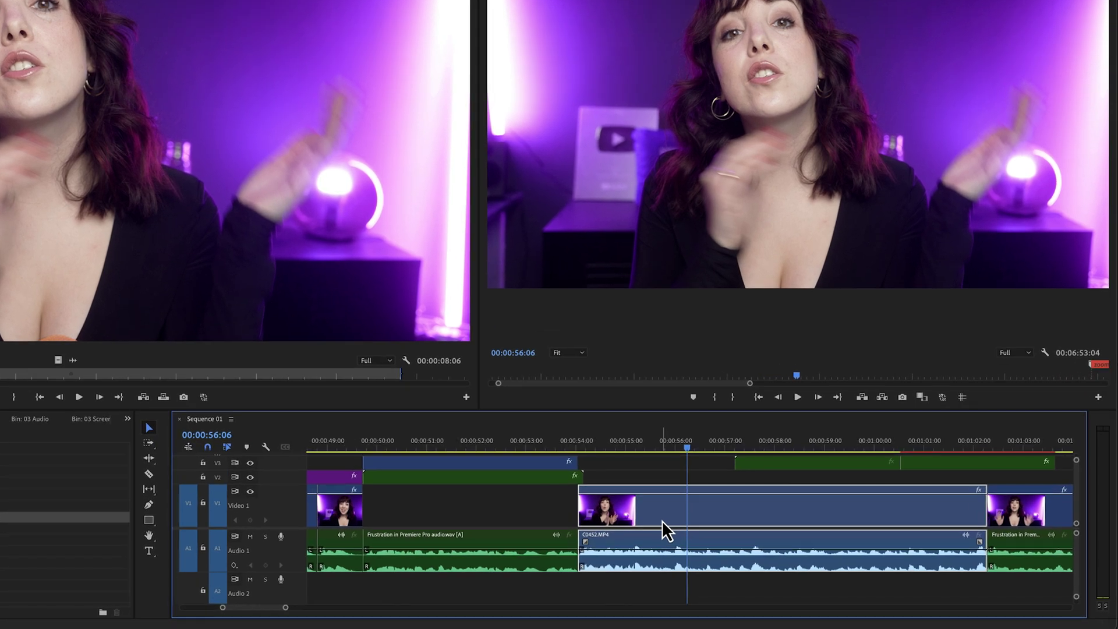
key(super+l)
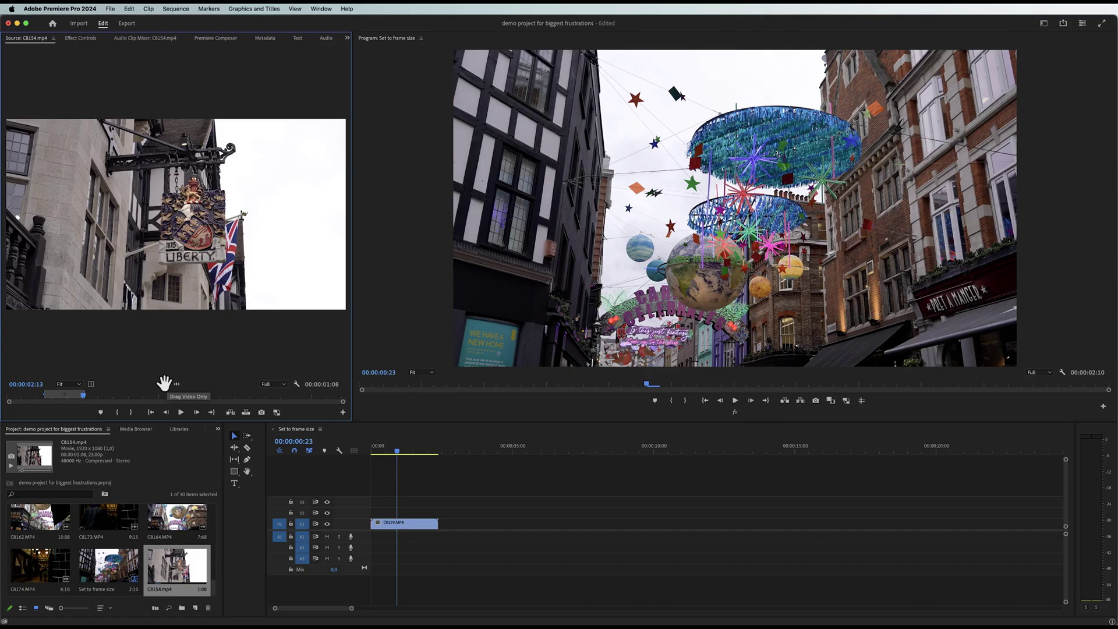
Add the source clip to the sequence and set Default Media Scaling to Set to frame size
drag(277, 423, 350, 489)
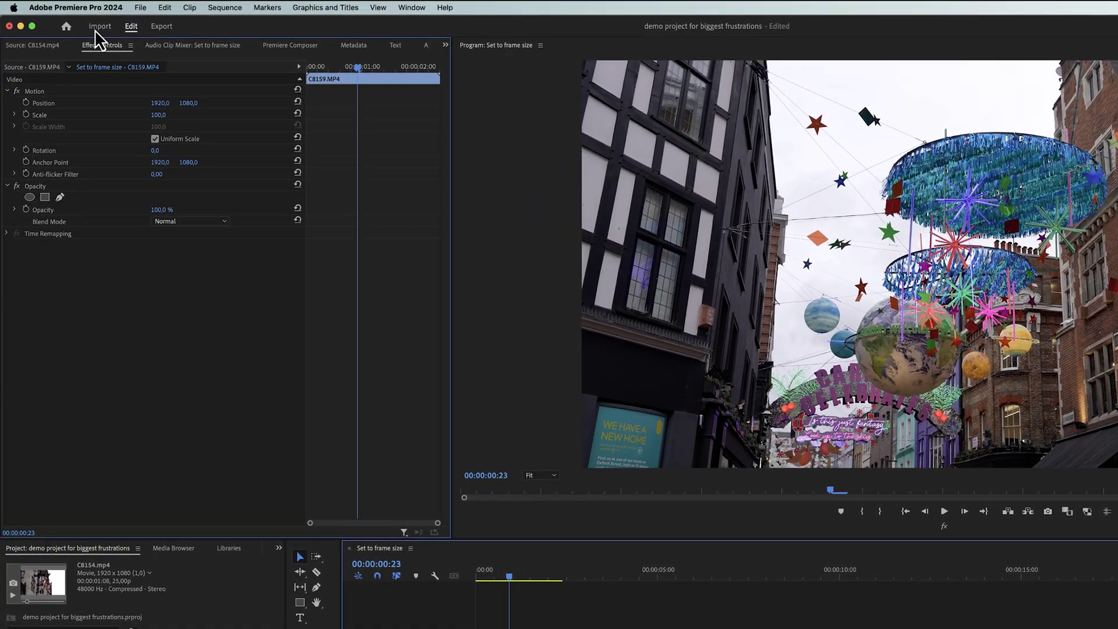
click(106, 7)
mouse_move(104, 47)
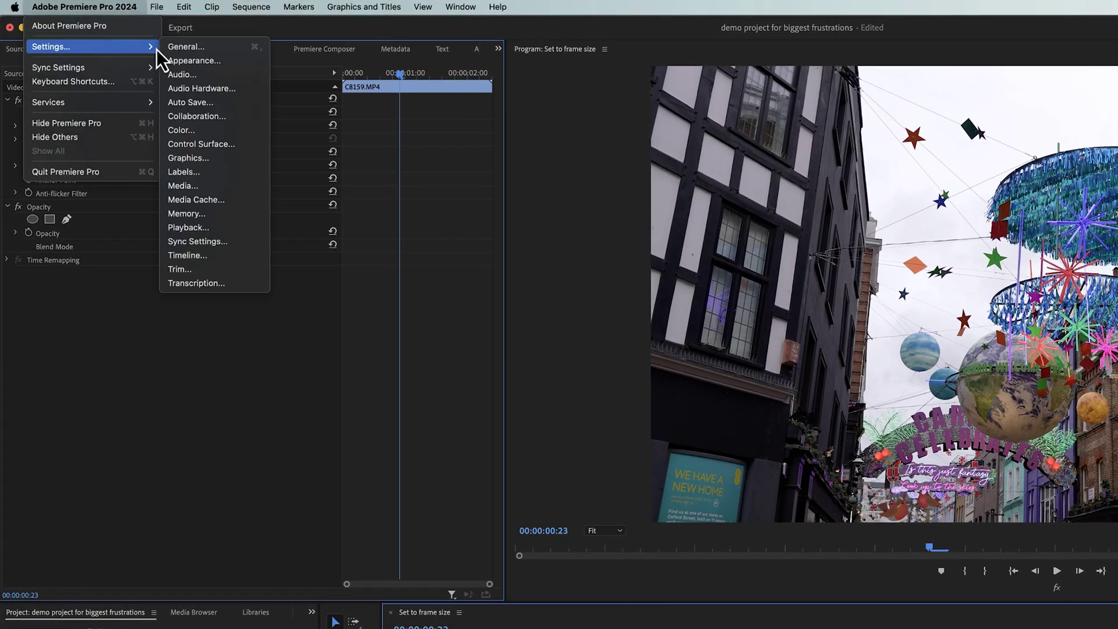
click(184, 186)
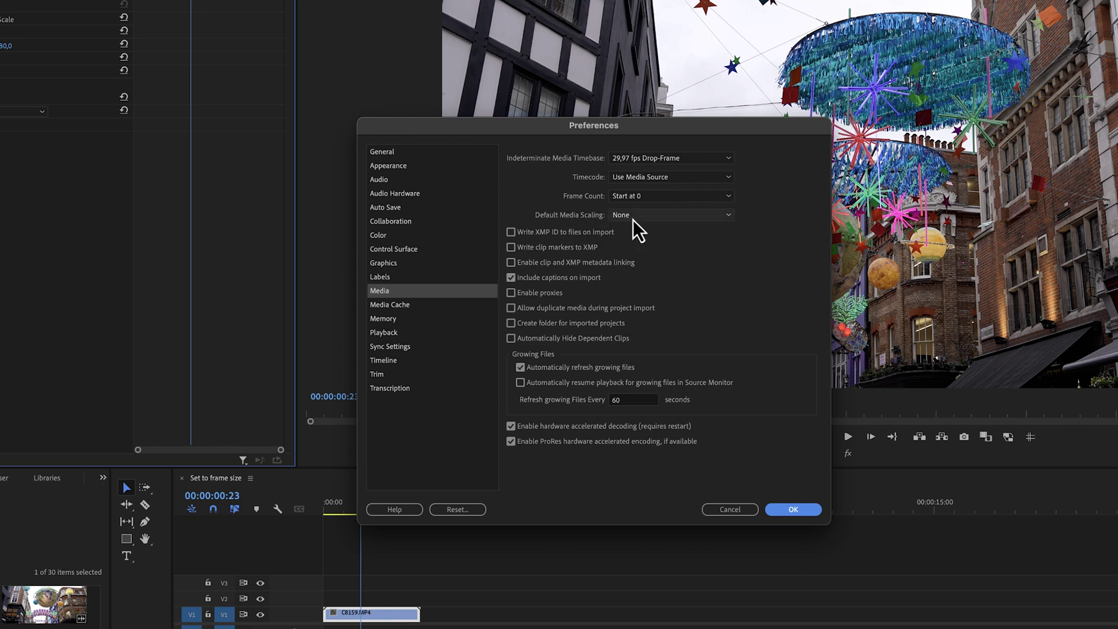
click(634, 219)
click(631, 254)
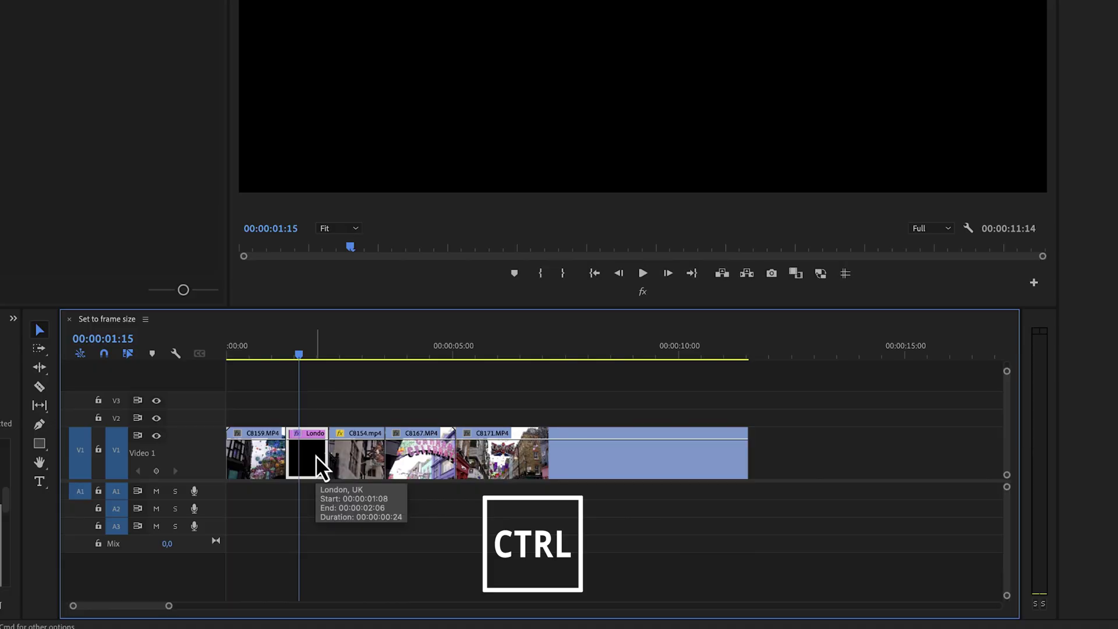
Paste a copy of the London clip at the playhead and Alt-drag a duplicate onto V2
key(ctrl+c)
key(ctrl+v)
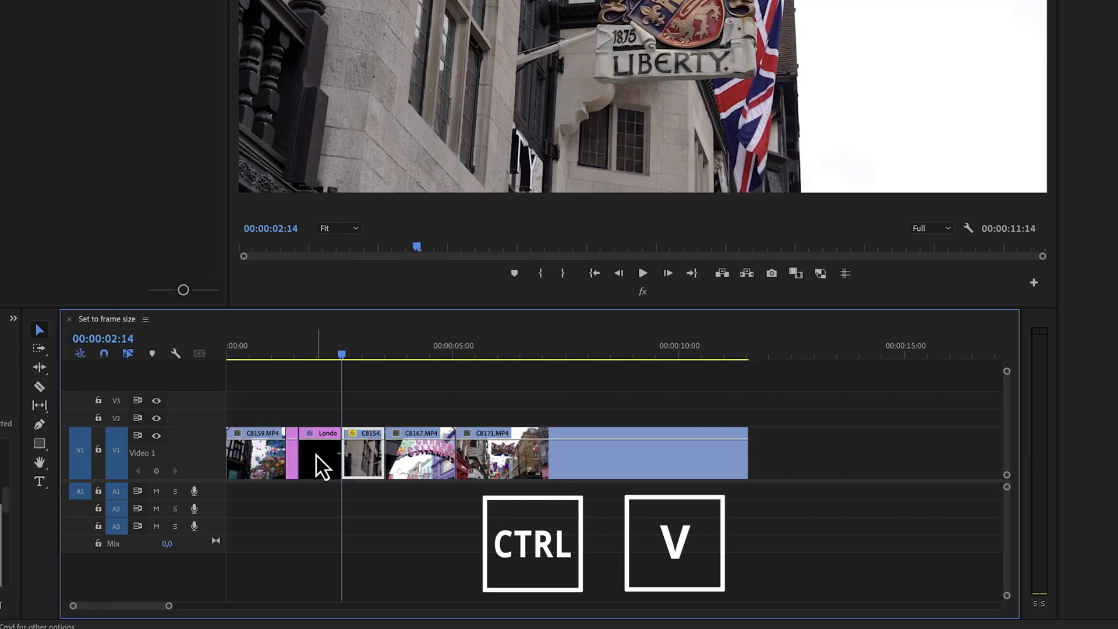
key(alt)
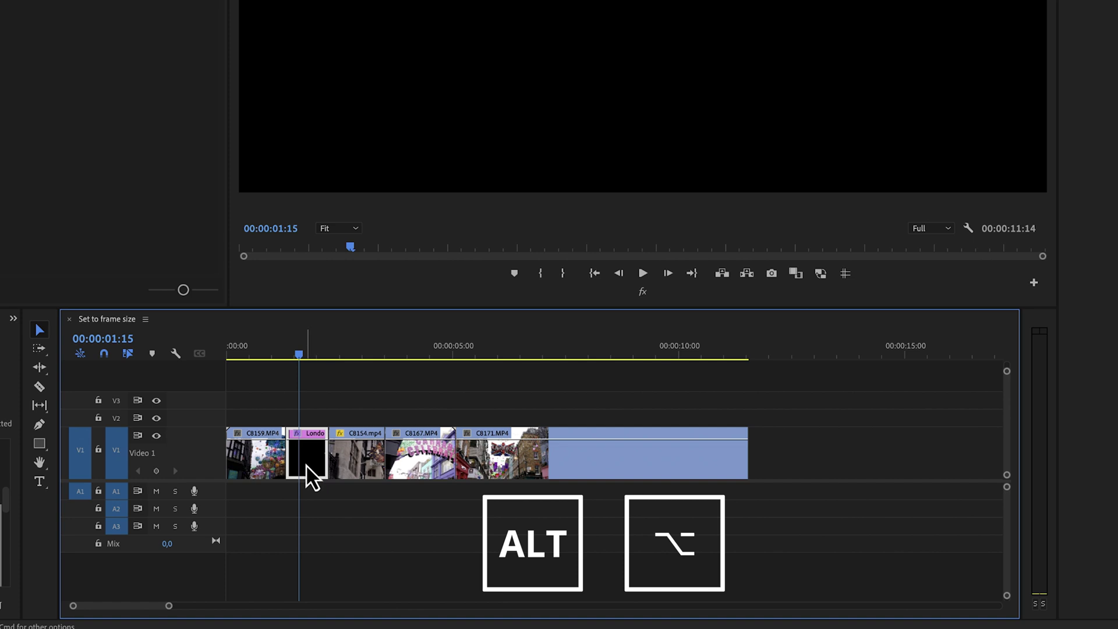
drag(306, 464, 301, 420)
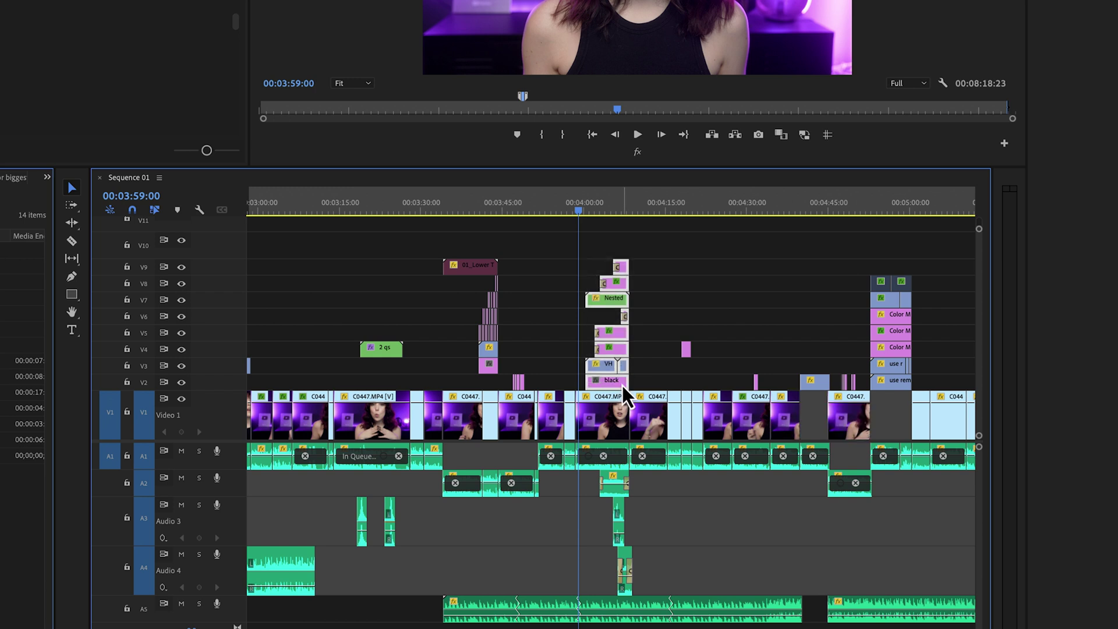
Nest the stacked clips into a nested sequence named 'Diegetic sound'
right_click(622, 386)
click(650, 370)
text(Diegetic sound)
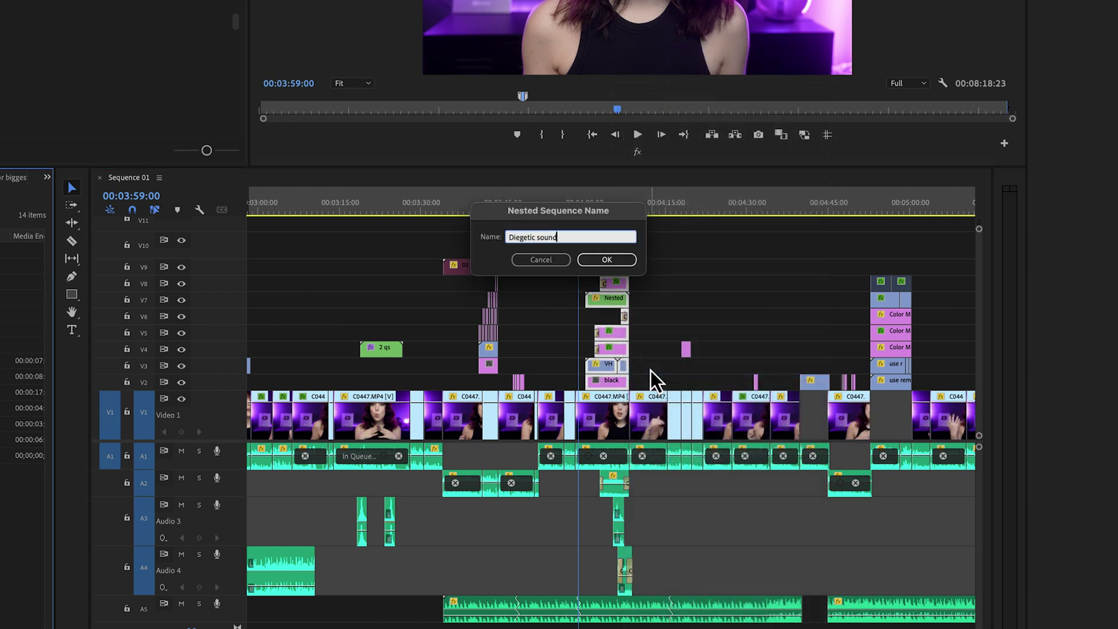
click(626, 260)
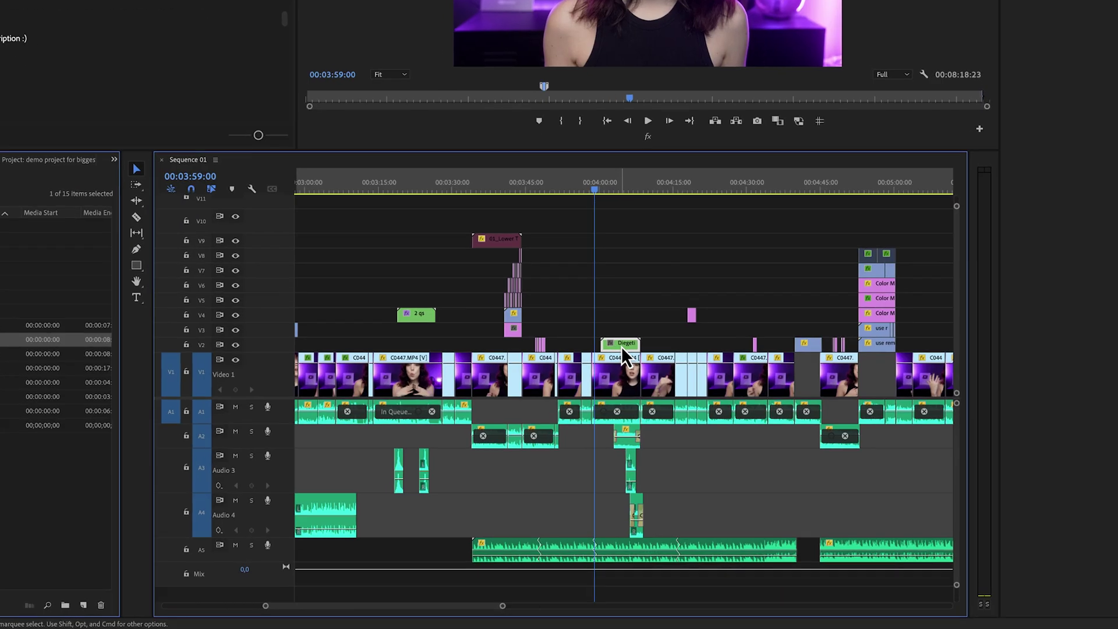
Open Diegetic sound and drop another copy into Sequence 01 near 00:04:00
double_click(621, 345)
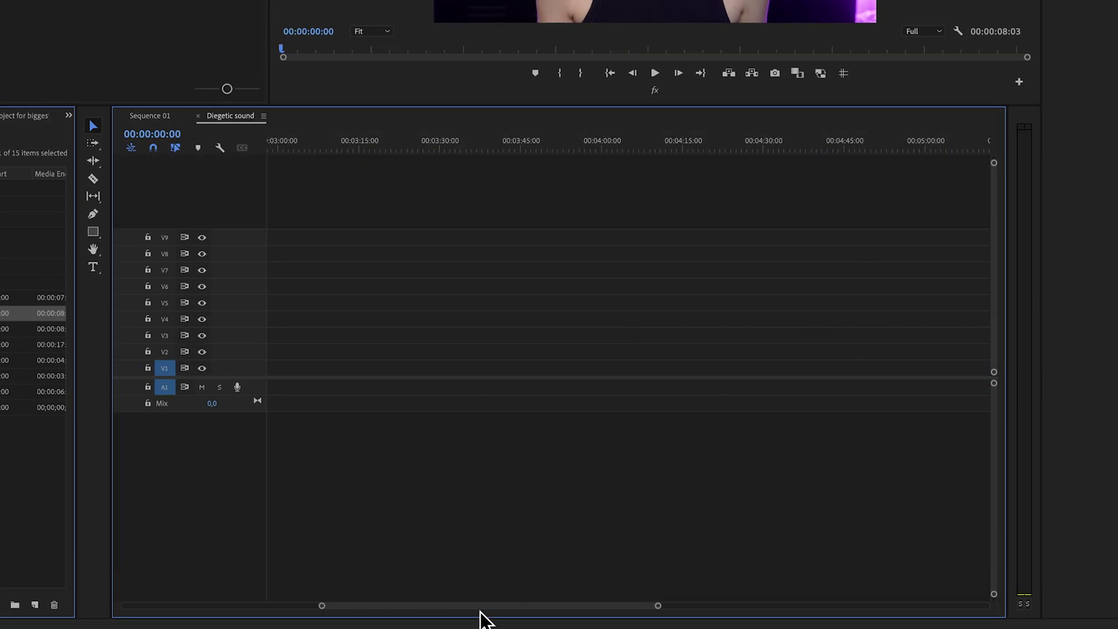
drag(403, 607, 206, 606)
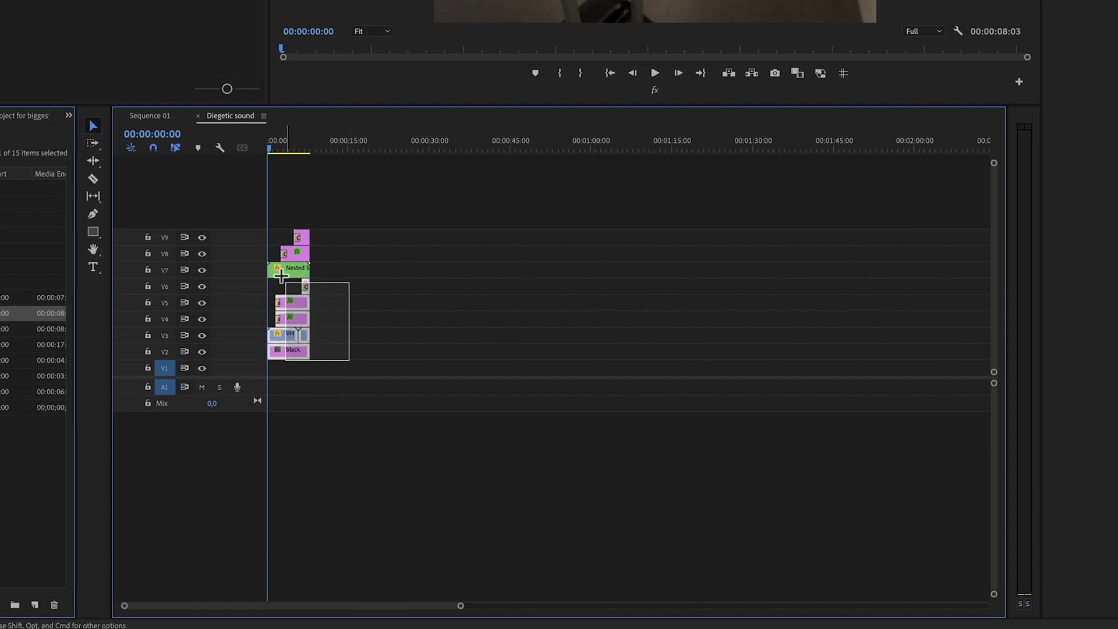
drag(279, 249, 150, 124)
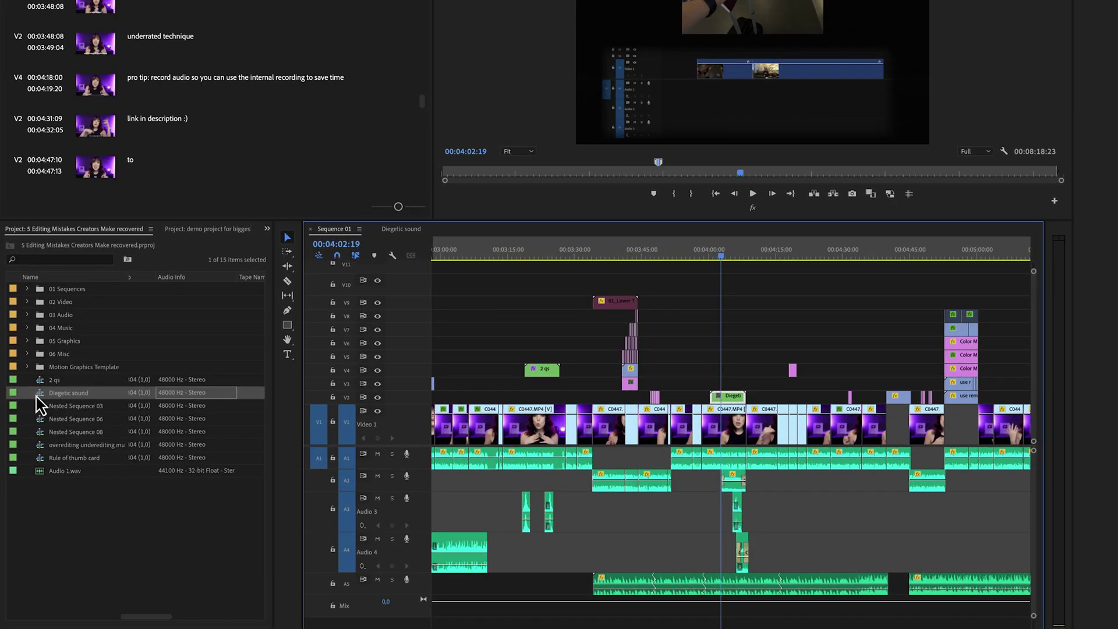
drag(176, 381, 300, 264)
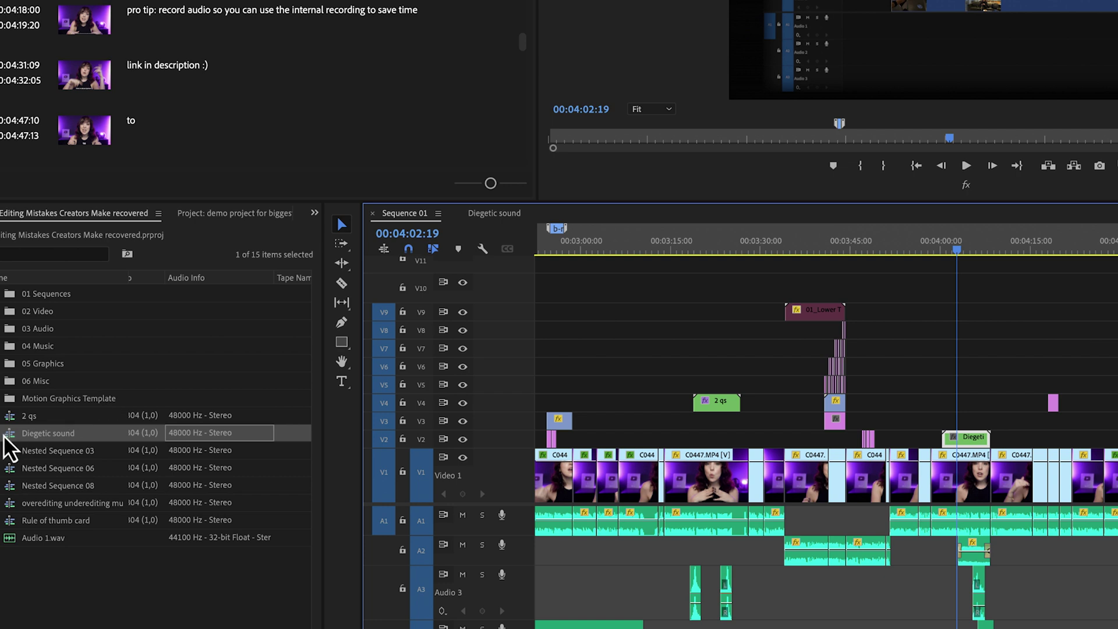
drag(489, 416, 967, 425)
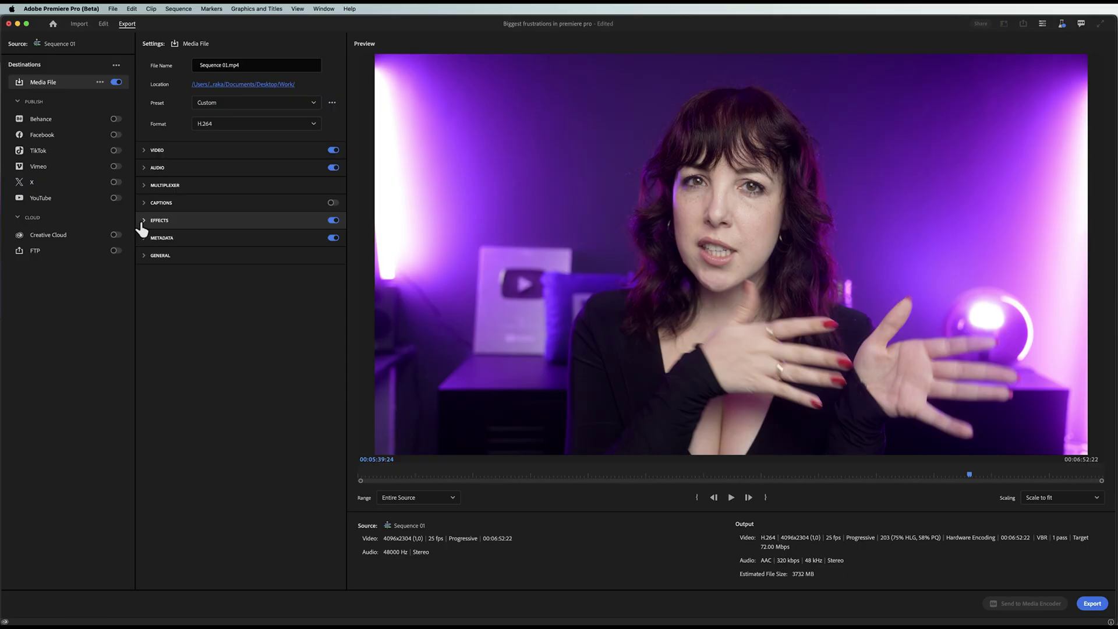
Enable the Lumetri Look / LUT export effect and view its available looks
click(143, 221)
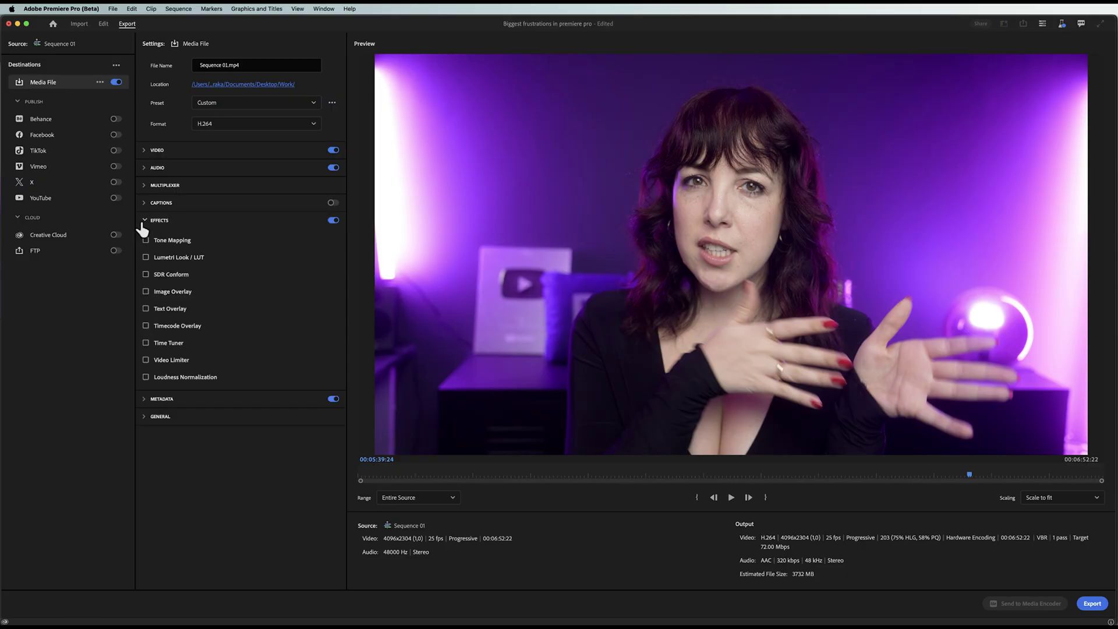
click(146, 258)
click(219, 278)
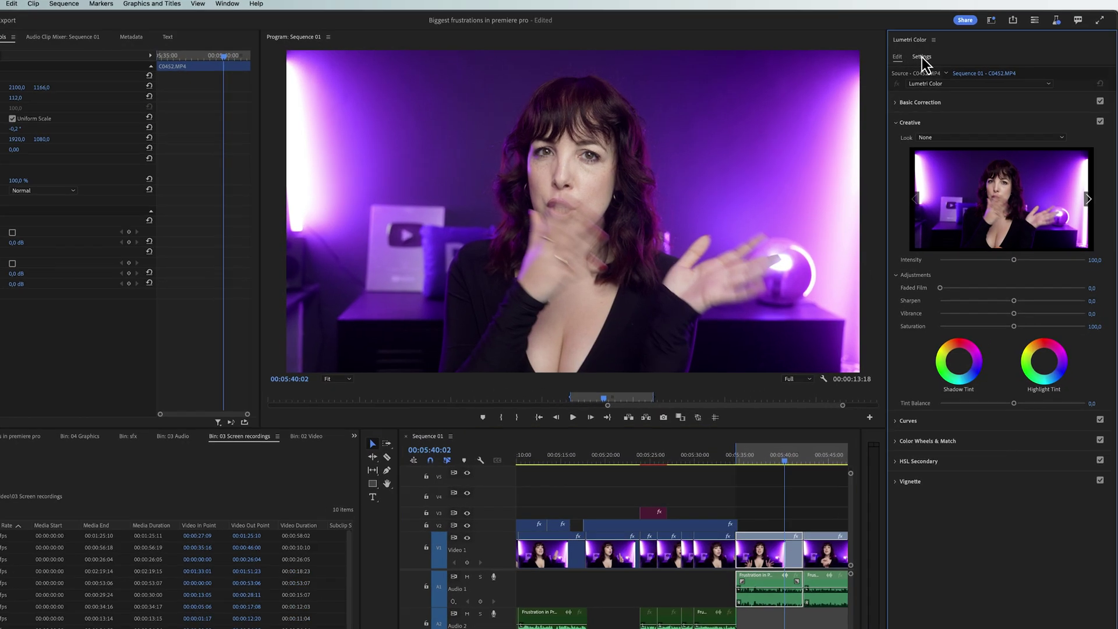
Keep the project's Lumetri viewer gamma at 1.96 (QuickTime)
click(921, 57)
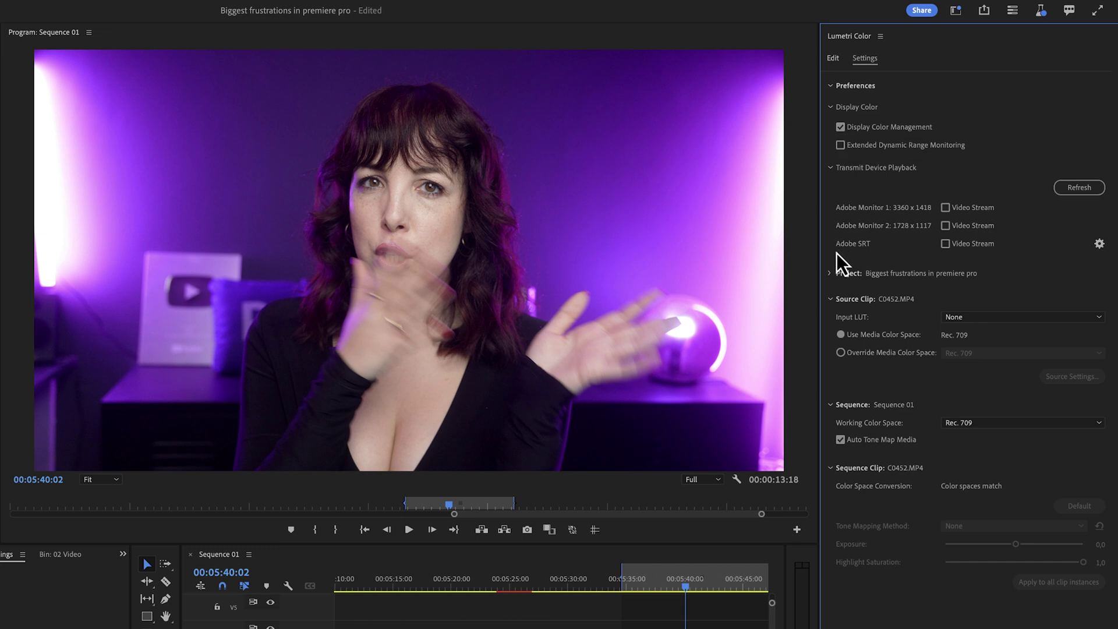
click(830, 274)
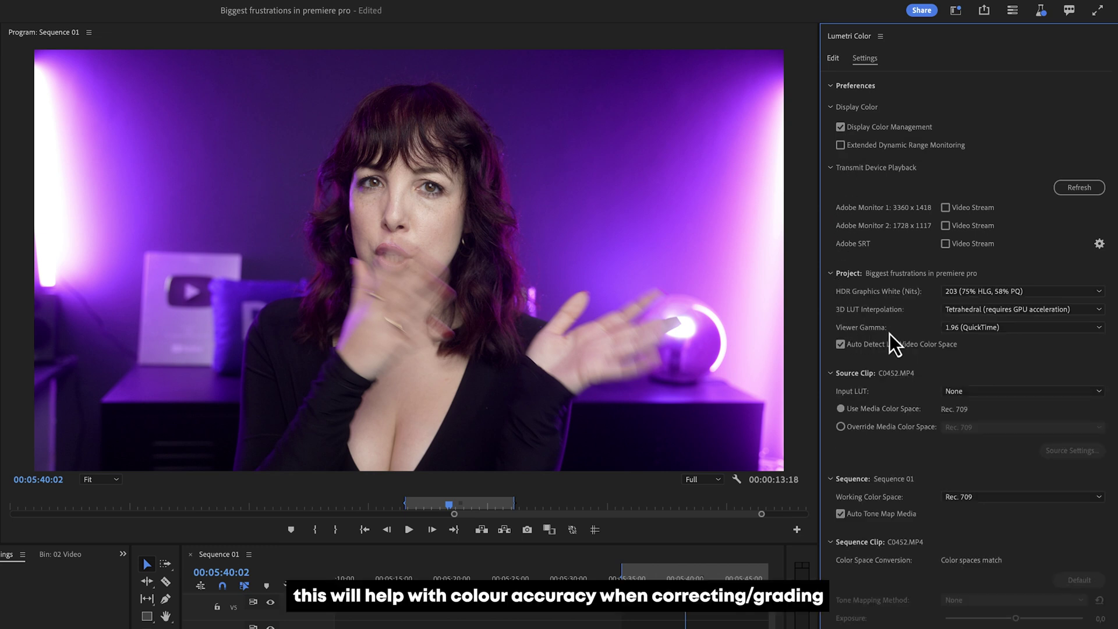
click(976, 329)
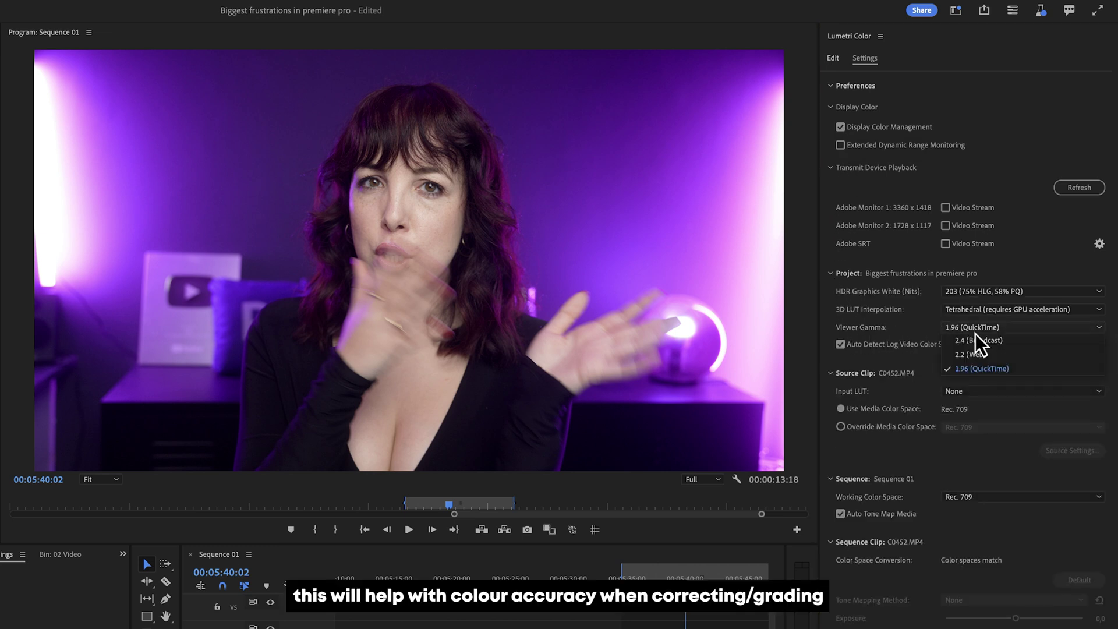
click(982, 369)
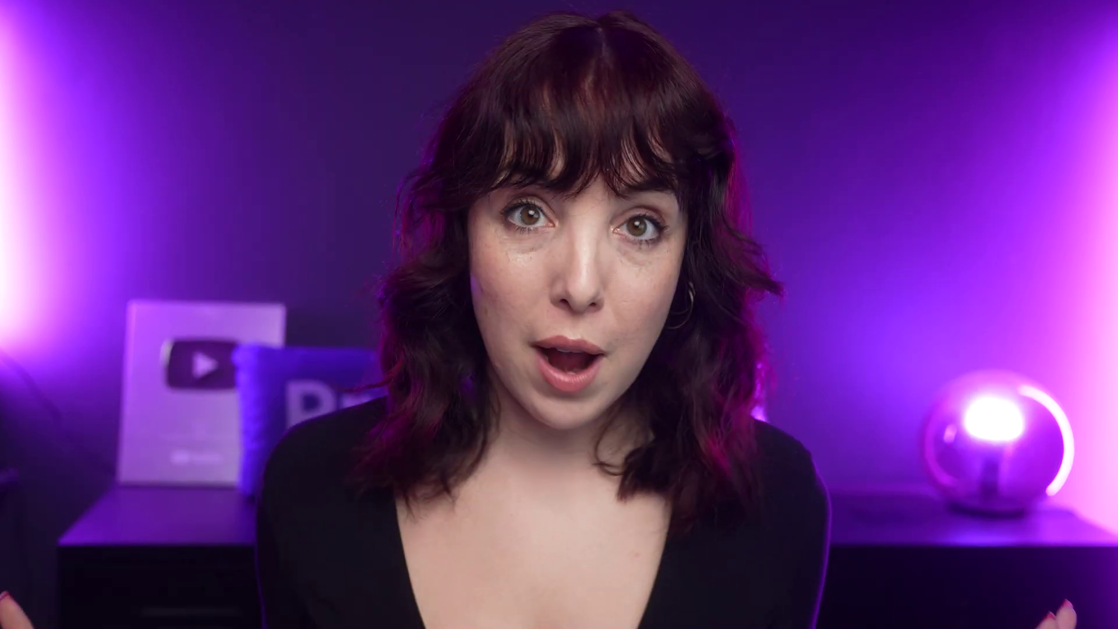